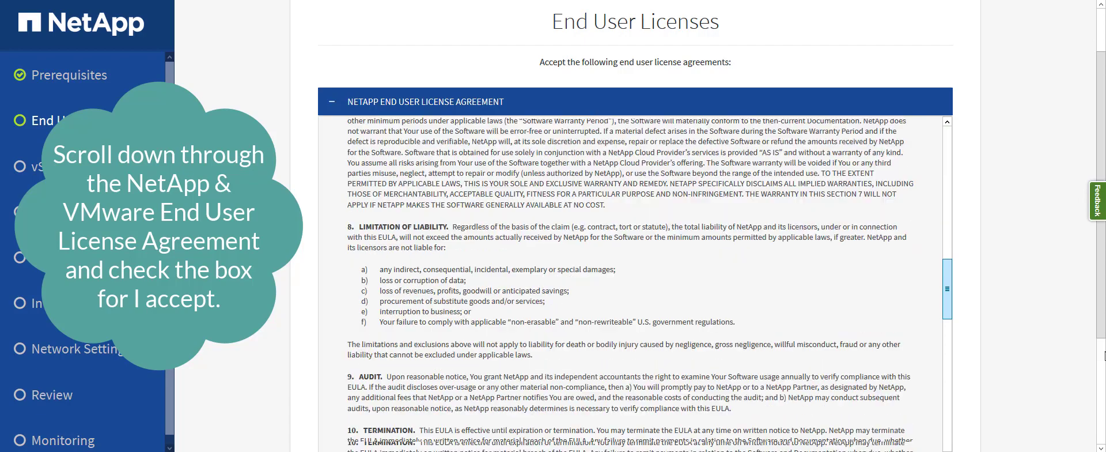
Read through the NetApp End User License Agreement to its end and accept it
scroll(1102, 329, "down", 3)
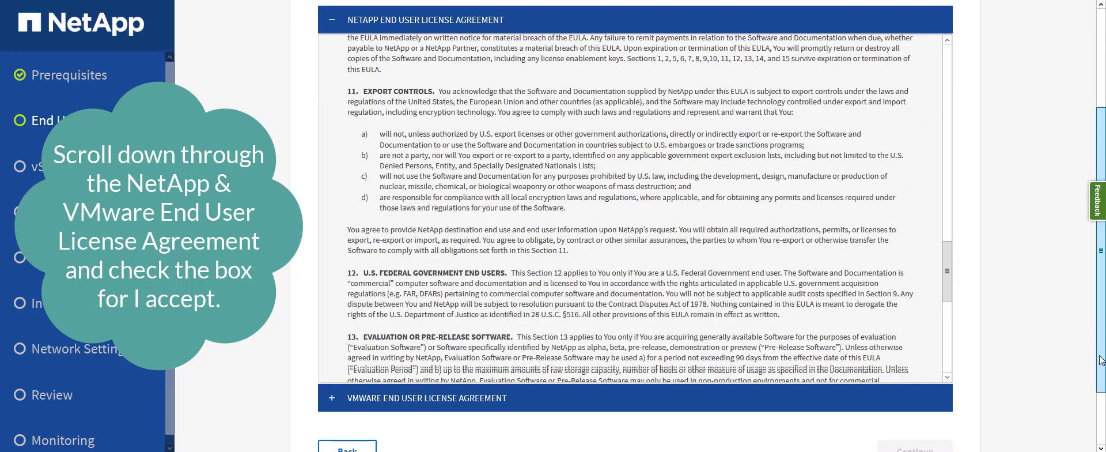
left_click_drag(948, 189, 956, 283)
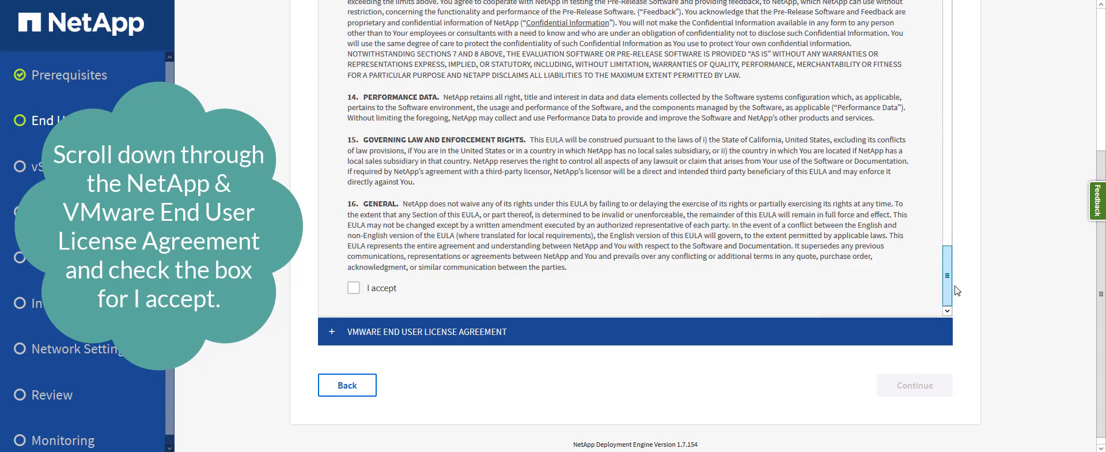
left_click(378, 291)
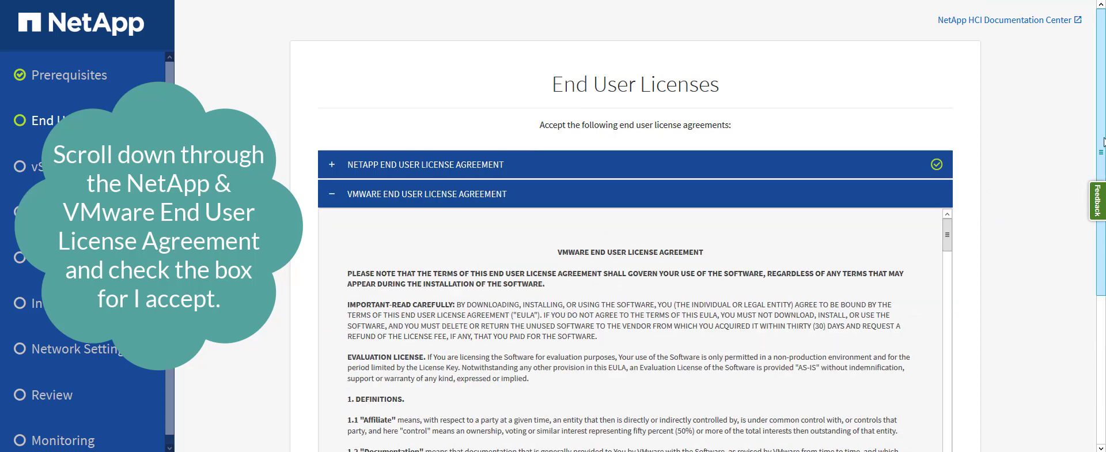
Read through the VMware End User License Agreement, accept it, and continue to vSphere Configuration
left_click_drag(1088, 152, 1087, 236)
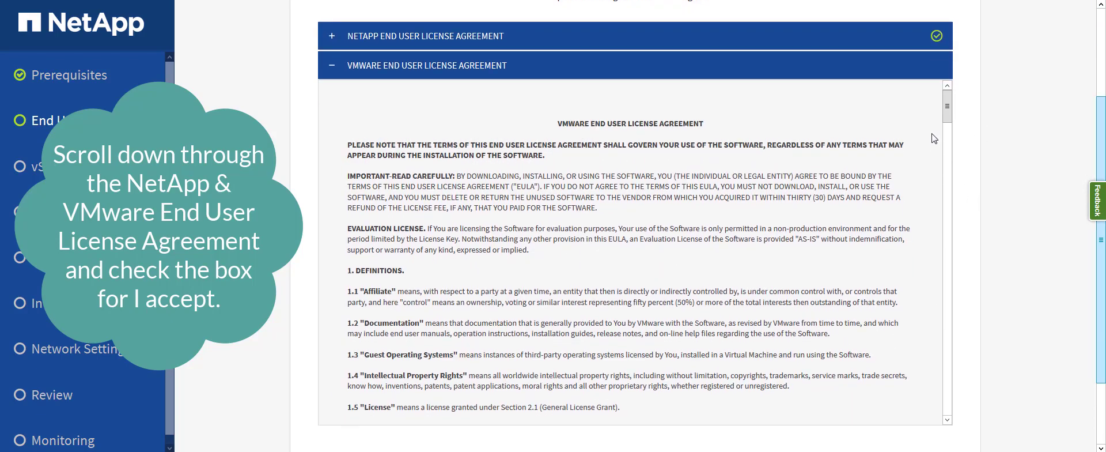
left_click_drag(946, 112, 957, 394)
scroll(956, 395, "down", 10)
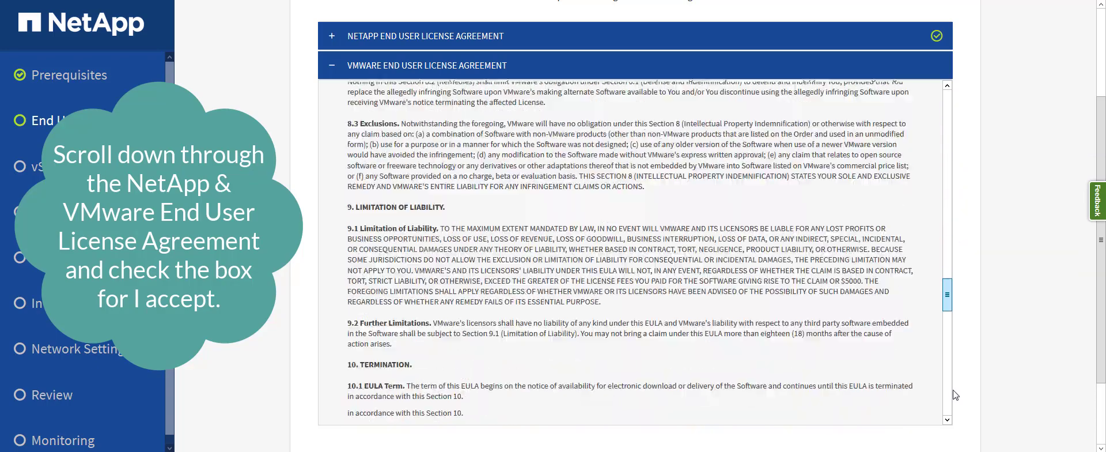
scroll(634, 254, "down", 10)
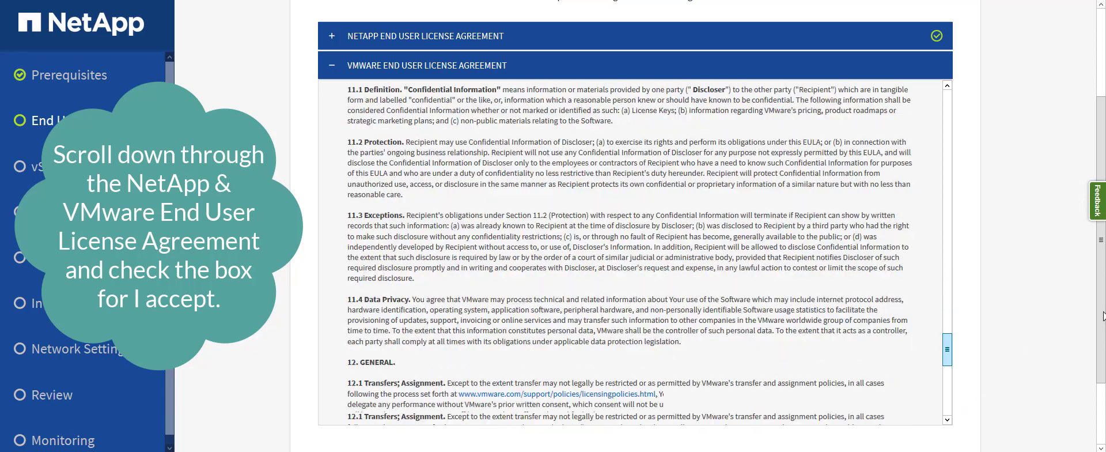
scroll(634, 253, "down", 2)
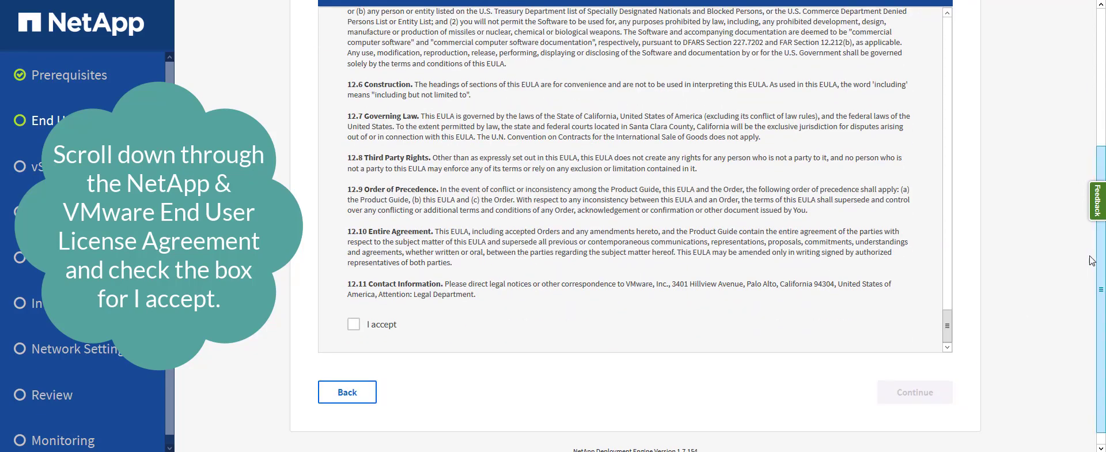
left_click(353, 325)
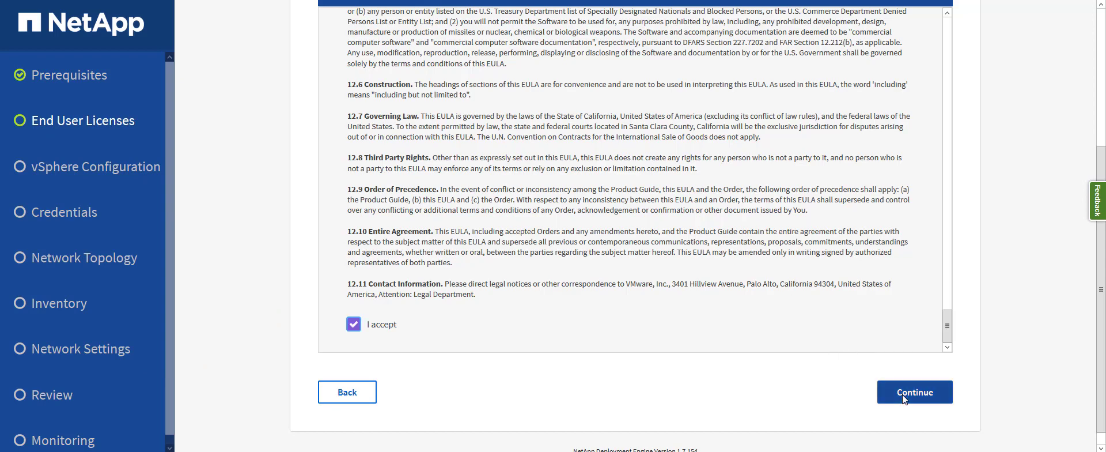
left_click(918, 391)
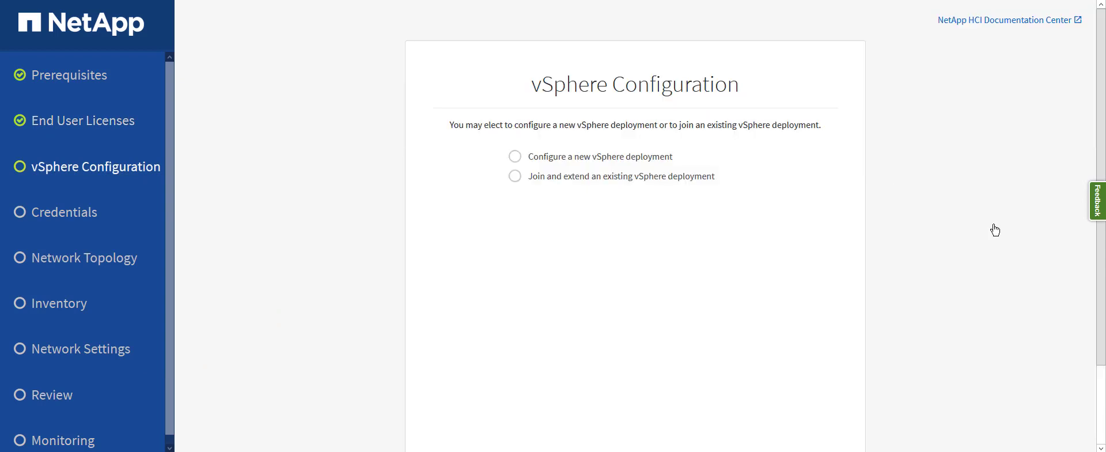
Configure a new vSphere 6.7 Update 1 deployment with vCenter domain name vc1.demo.netapp.com and DNS server 192.168.0.253, and continue
left_click(515, 156)
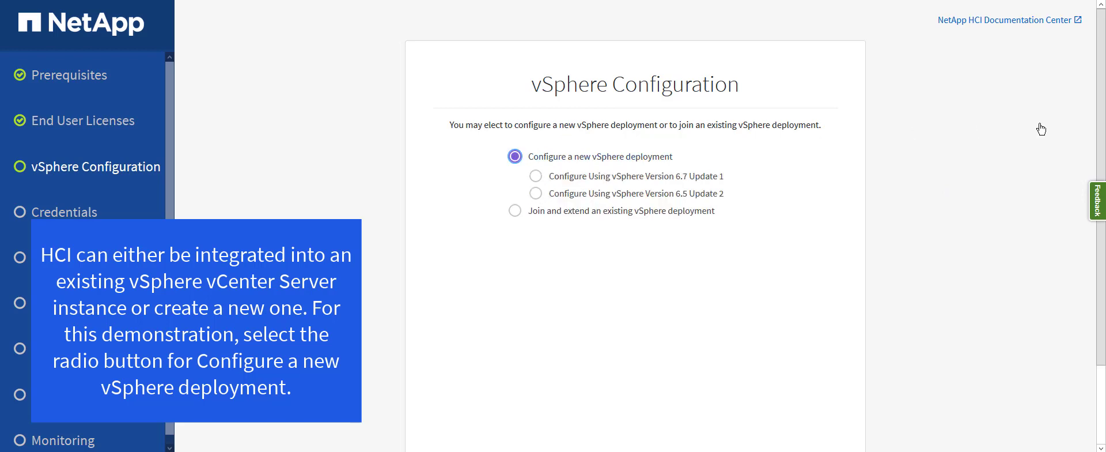
left_click(535, 175)
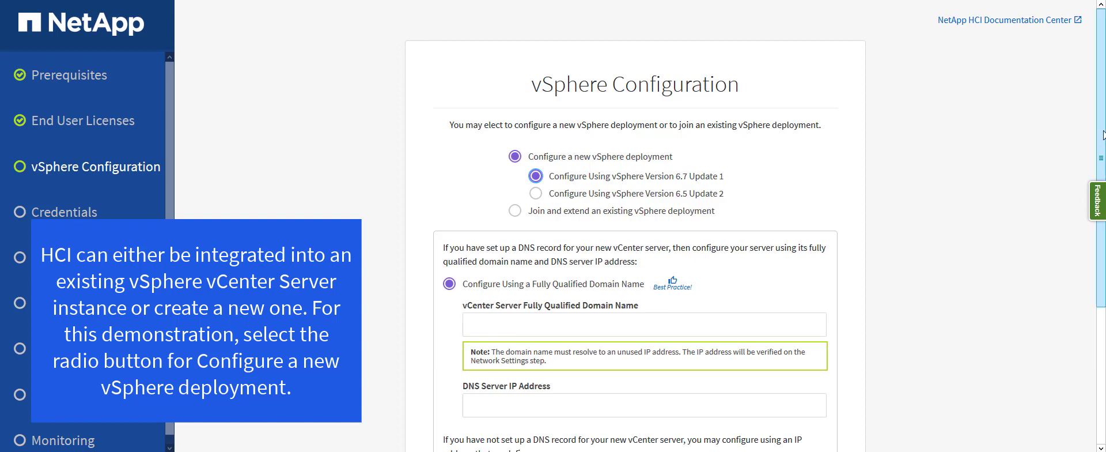
left_click_drag(1102, 140, 1102, 263)
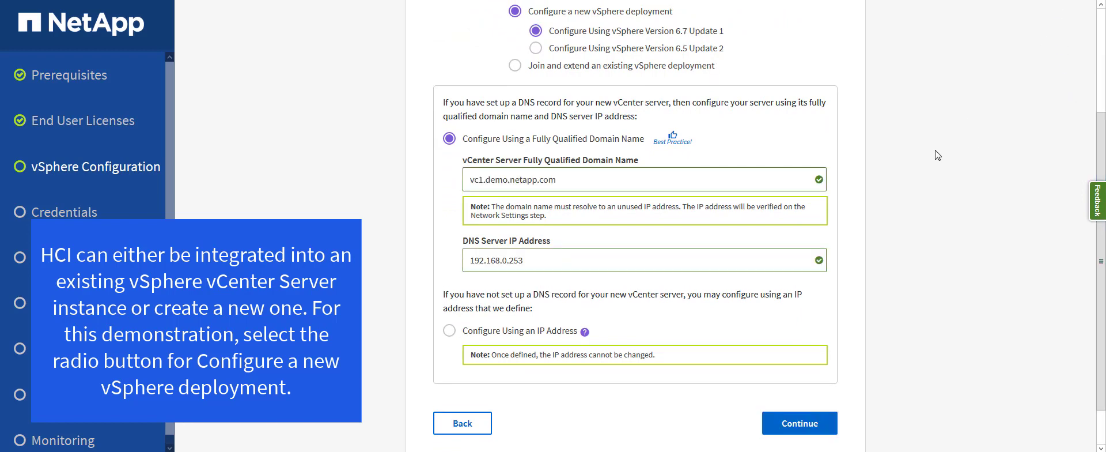
left_click(814, 431)
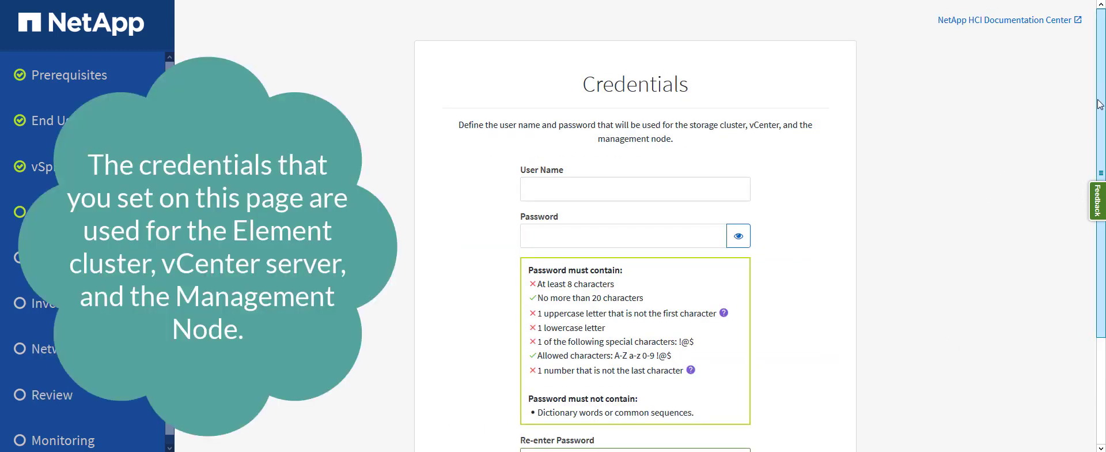
Define the shared credentials with user name admin, enter and re-enter the password, and continue to Network Topology
left_click_drag(1099, 84, 1099, 122)
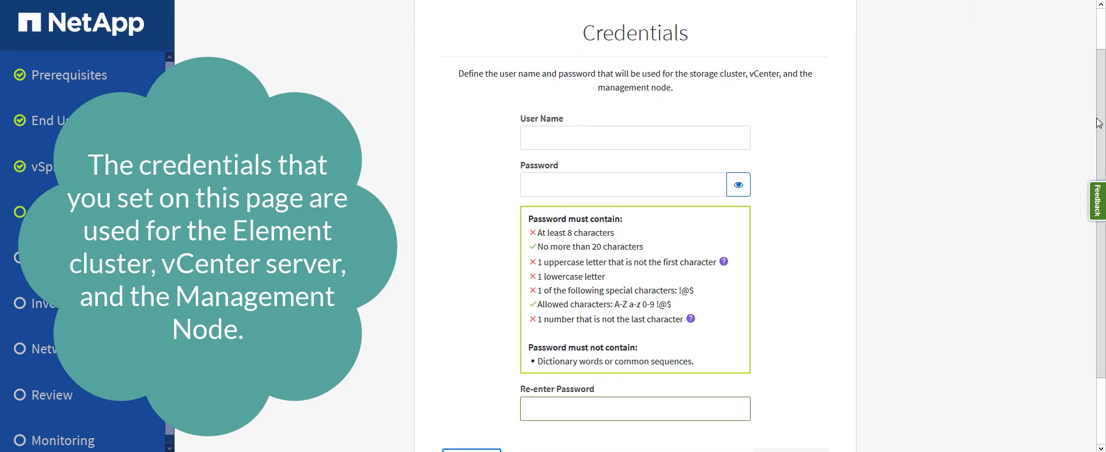
scroll(1099, 126, "down", 1)
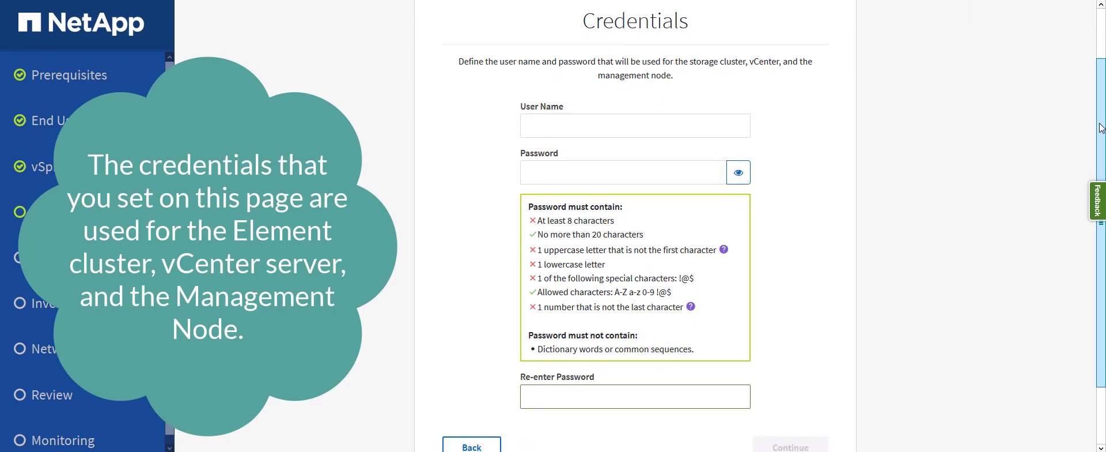
left_click_drag(1100, 130, 1100, 130)
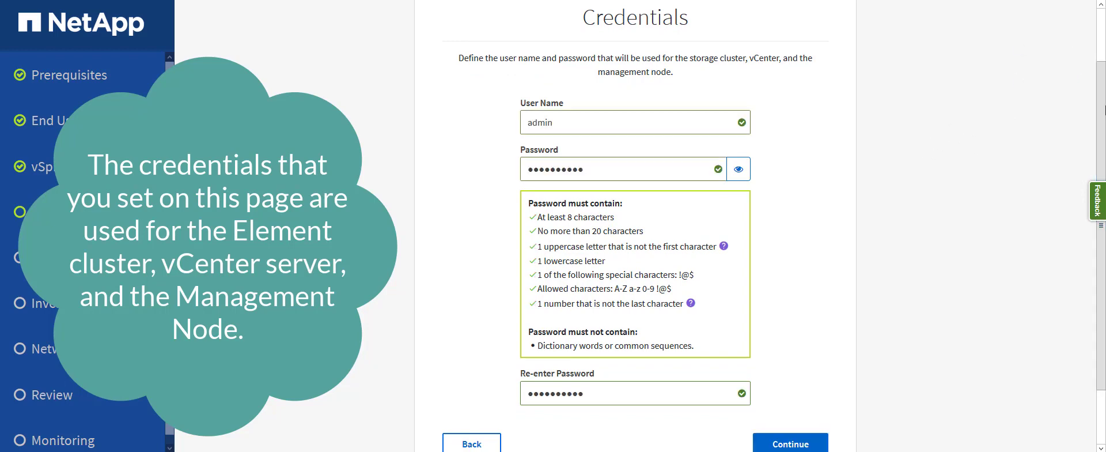
scroll(1100, 123, "down", 1)
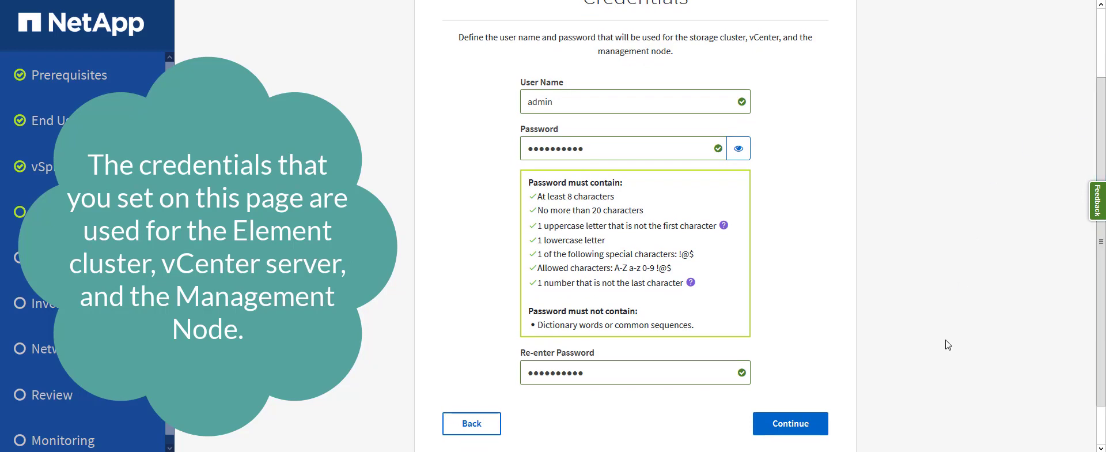
left_click(815, 424)
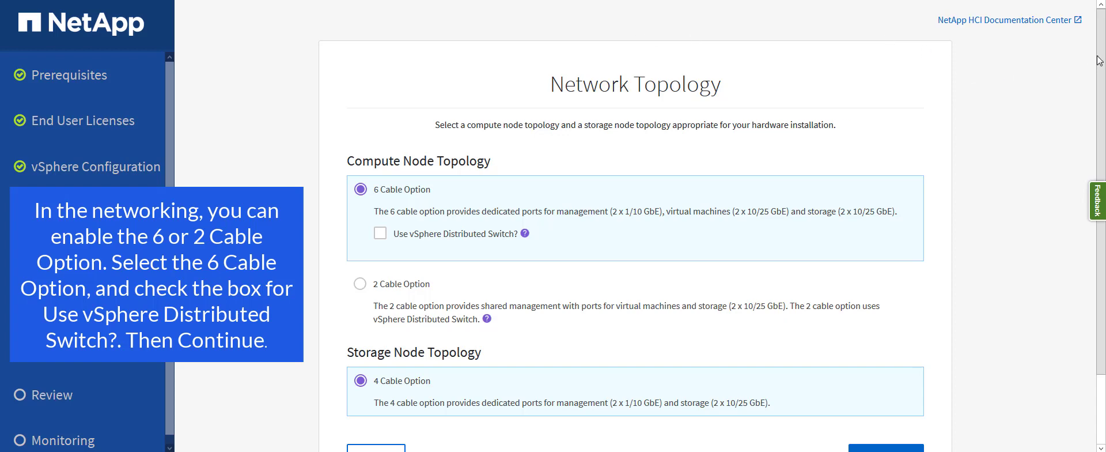
Enable the vSphere Distributed Switch for the 6 Cable Option compute topology and continue to Inventory
left_click_drag(1100, 60, 1099, 92)
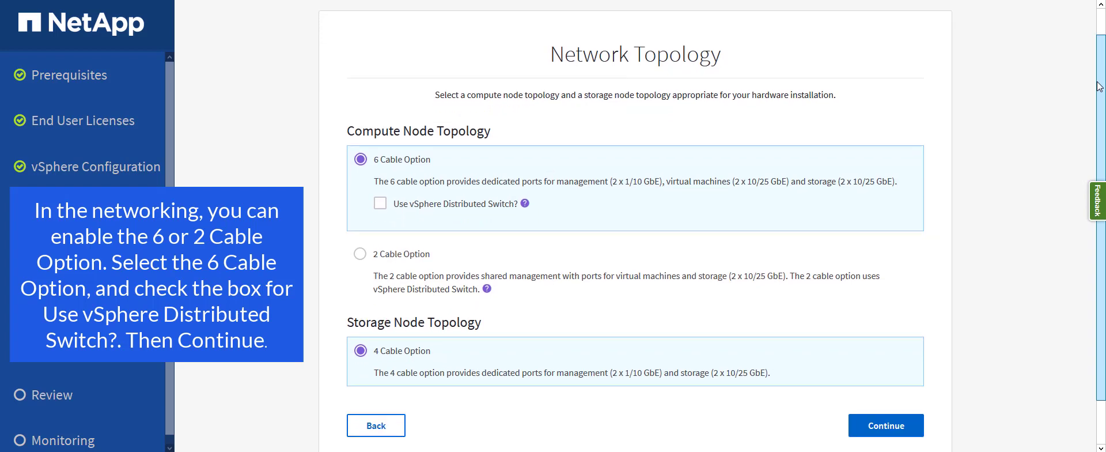
left_click(381, 204)
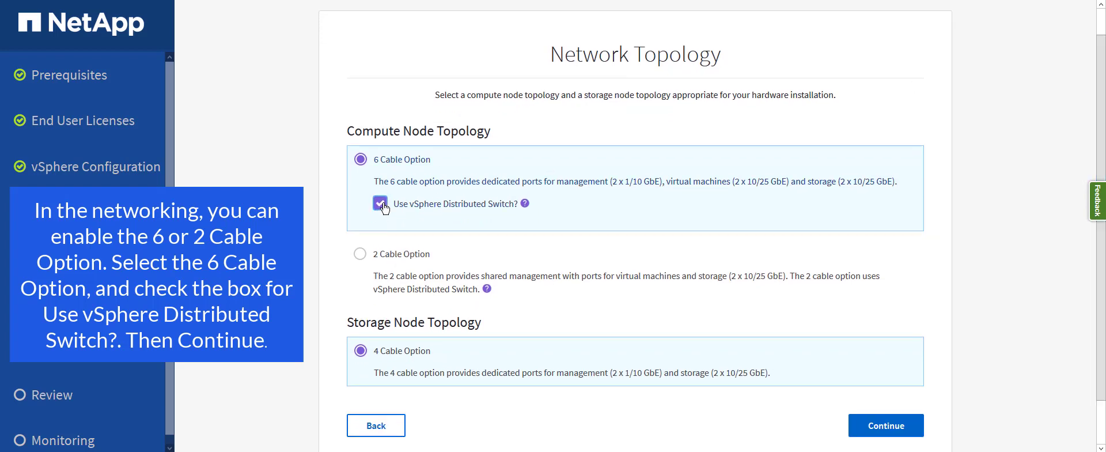
left_click(886, 425)
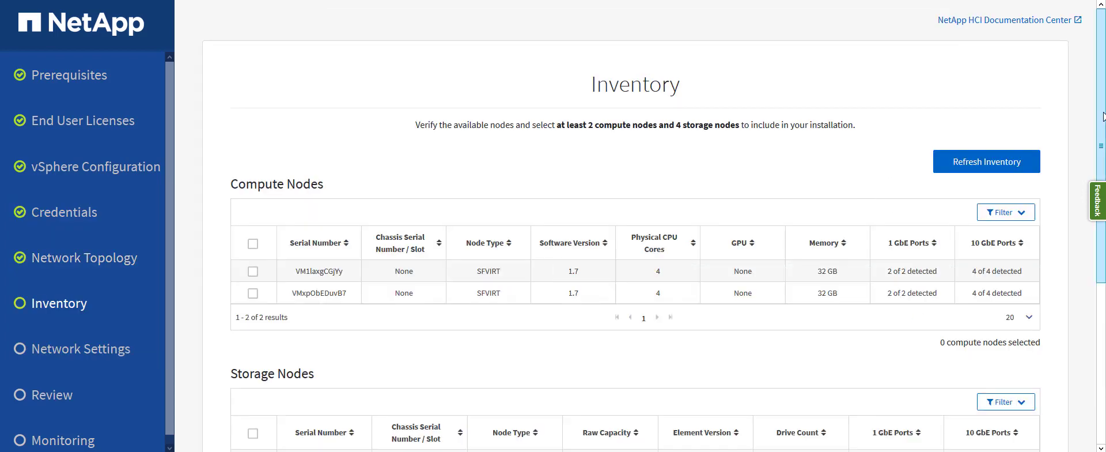
Select both available compute nodes in the inventory for the installation
scroll(1102, 126, "down", 2)
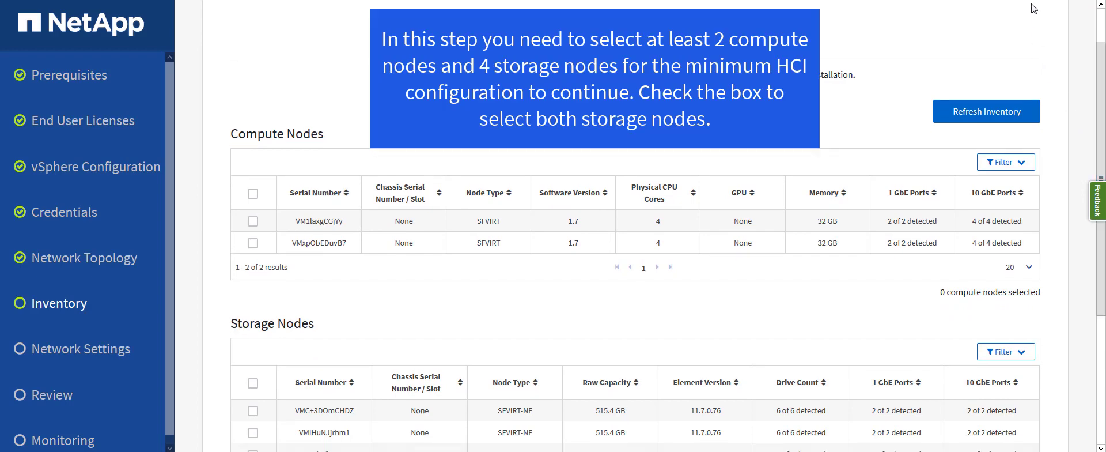
scroll(565, 155, "down", 1)
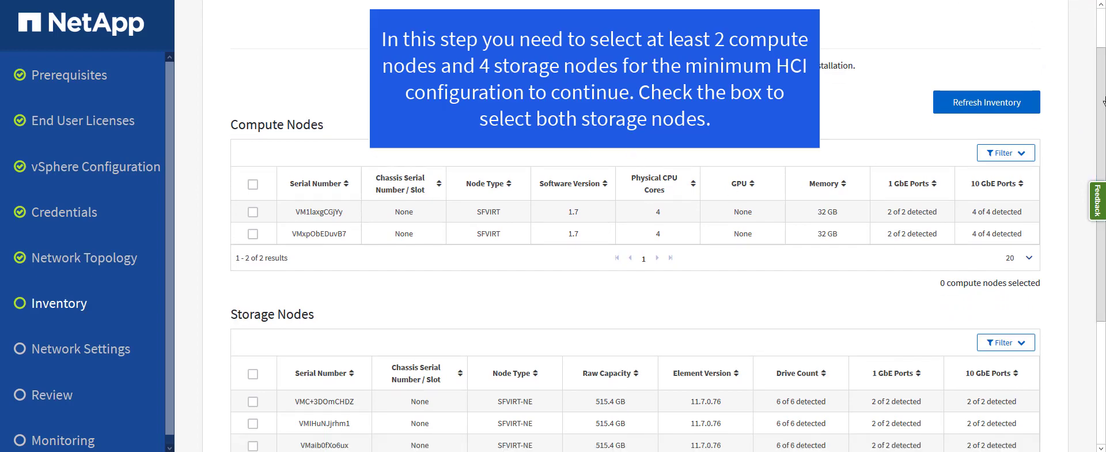
scroll(279, 182, "down", 3)
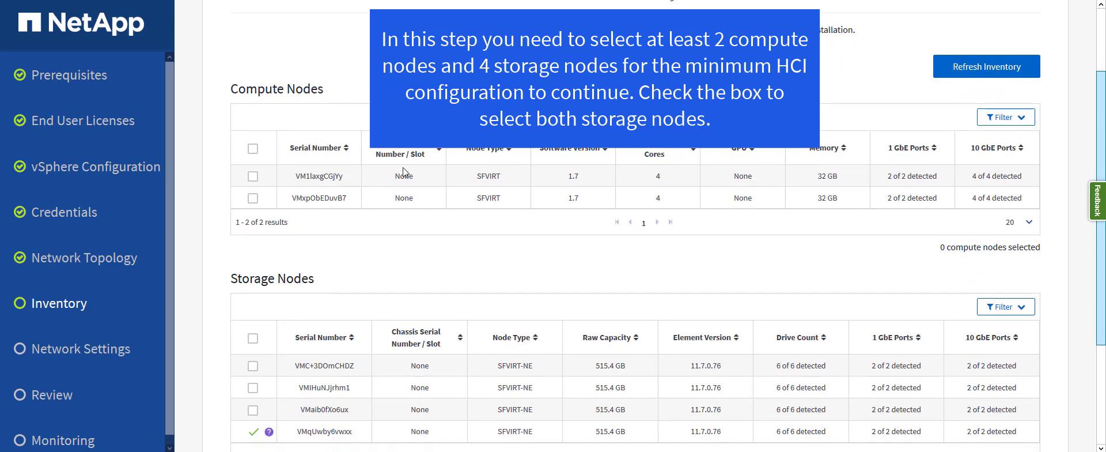
left_click(252, 179)
left_click(253, 198)
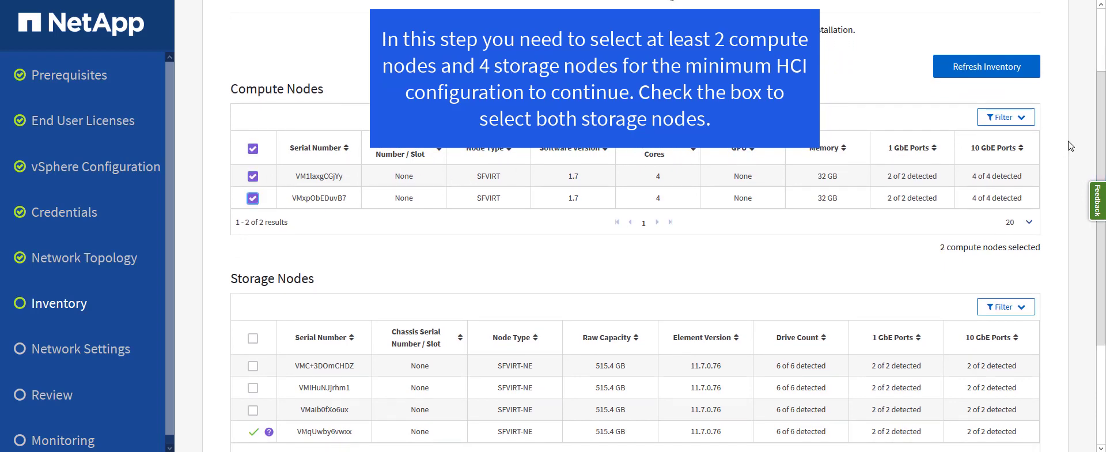
Select the three unchecked storage nodes so all four are included, and continue to Network Settings
scroll(324, 303, "down", 3)
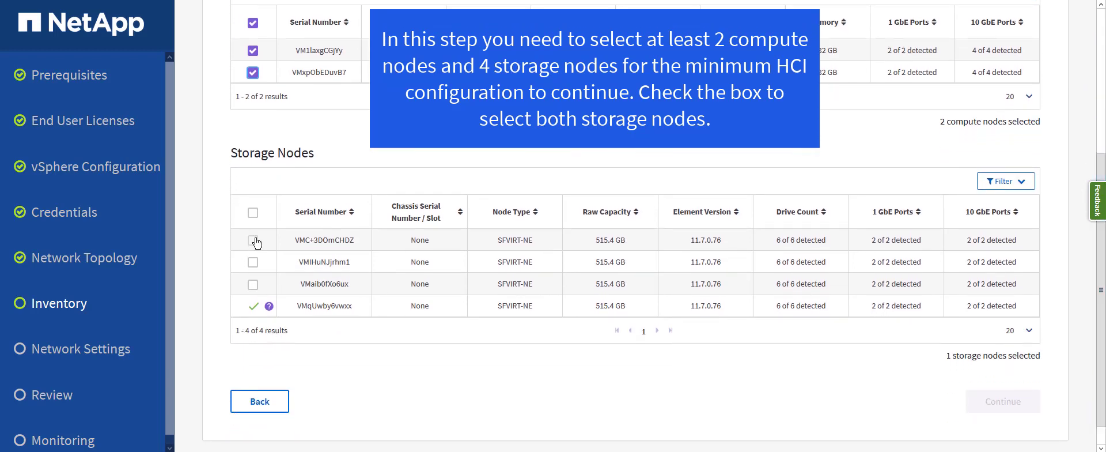
left_click(252, 240)
left_click(253, 262)
left_click(254, 284)
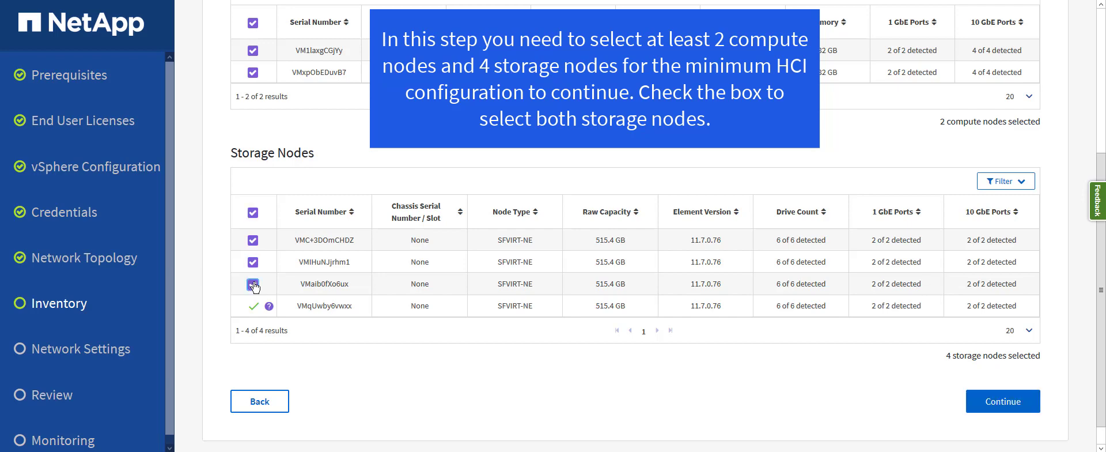
left_click(990, 402)
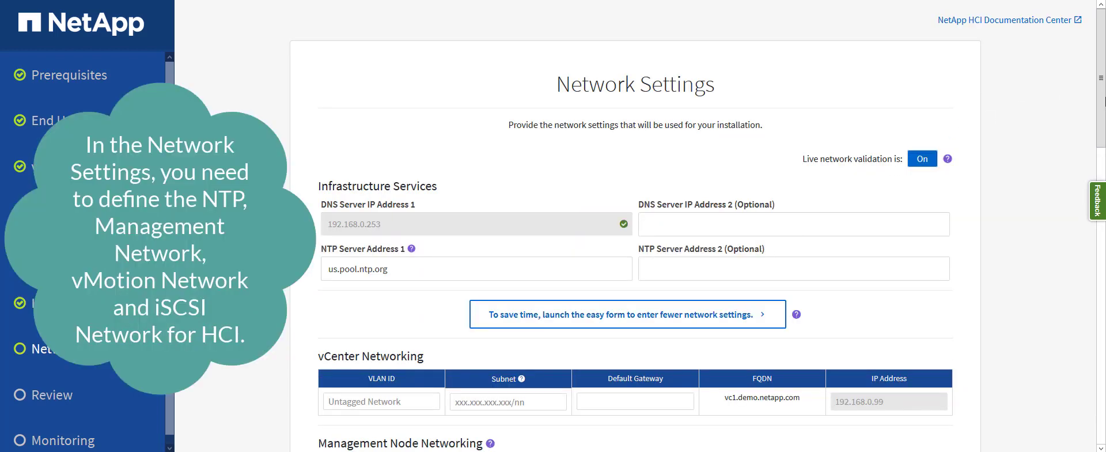
Set NTP server 1 to 192.168.0.1 and apply easy-form settings: prefix NetAppHCI, no VLAN IDs, management 192.168.0.0/24 (gateway 192.168.0.1), vMotion 192.168.2.0/24, iSCSI 192.168.1.0/24, each starting at .100
left_click_drag(1101, 108, 1102, 126)
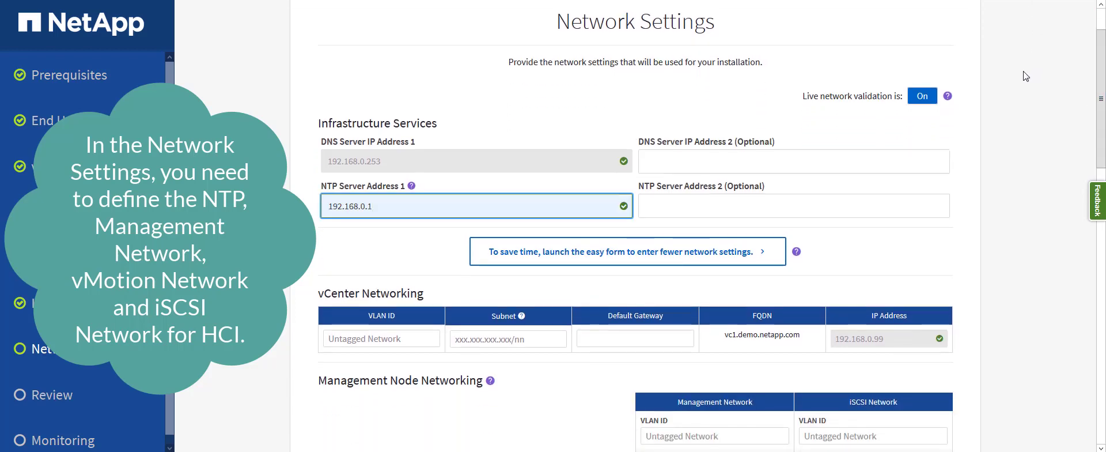
left_click(665, 263)
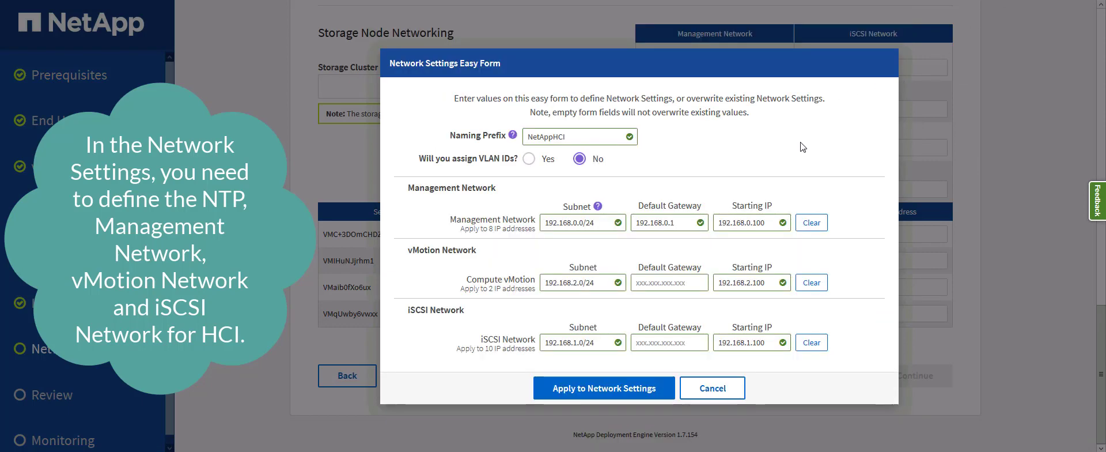
left_click(605, 388)
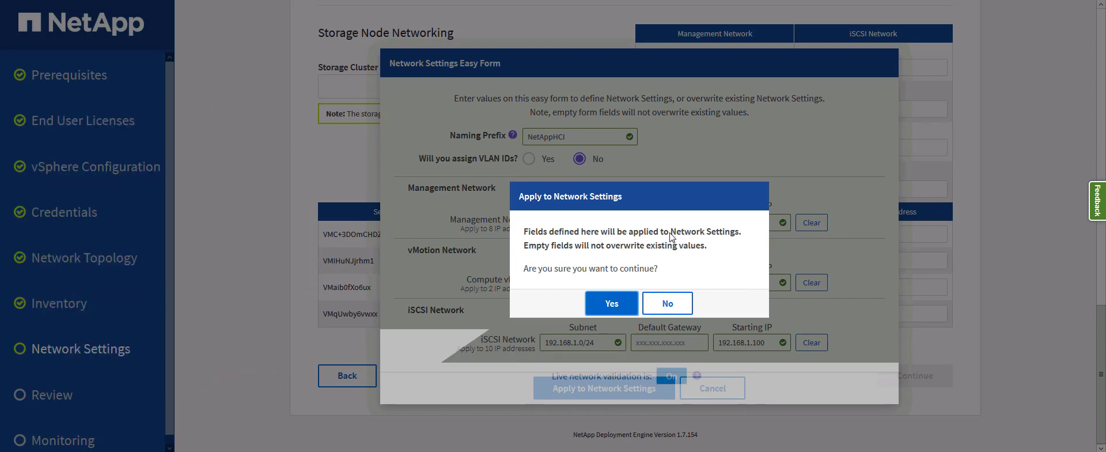
left_click(612, 305)
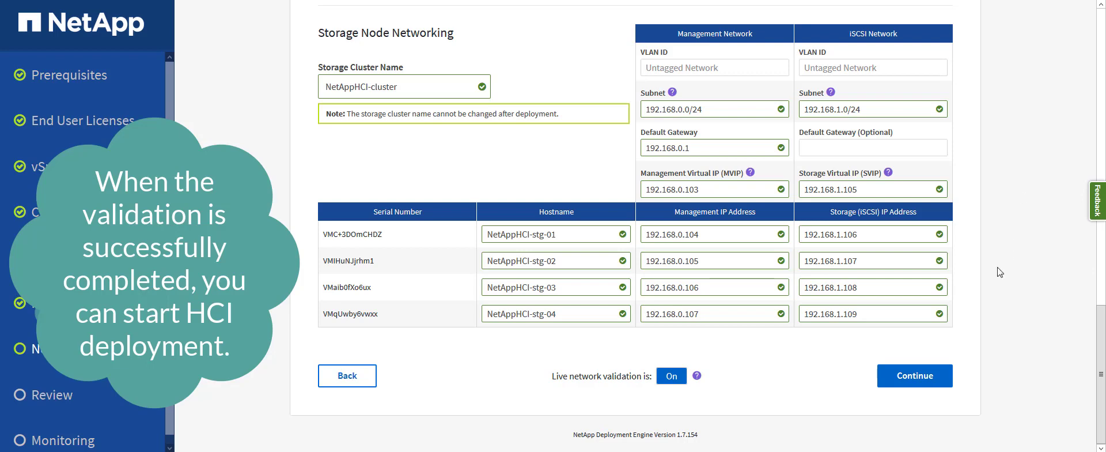
Continue from the network settings to the review, start the HCI deployment, and acknowledge the installation notice
left_click(903, 376)
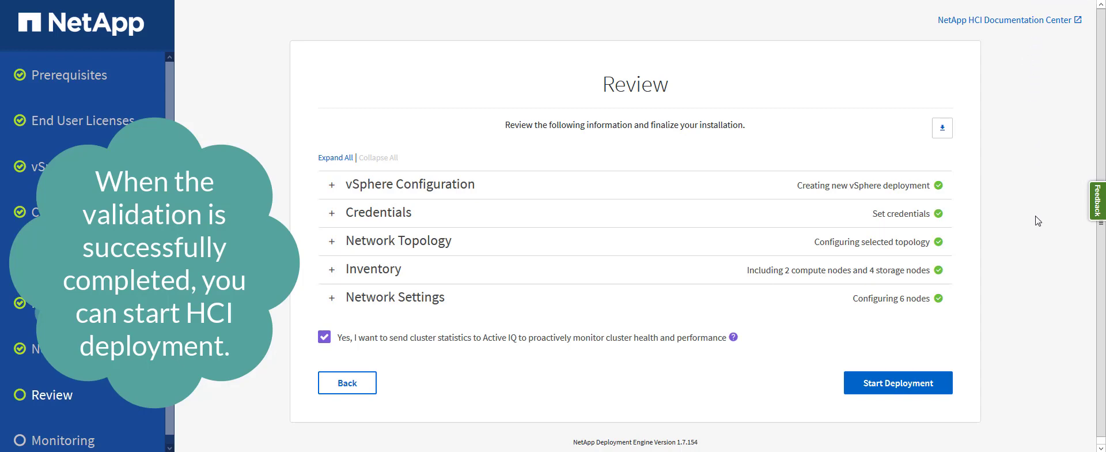
left_click(906, 387)
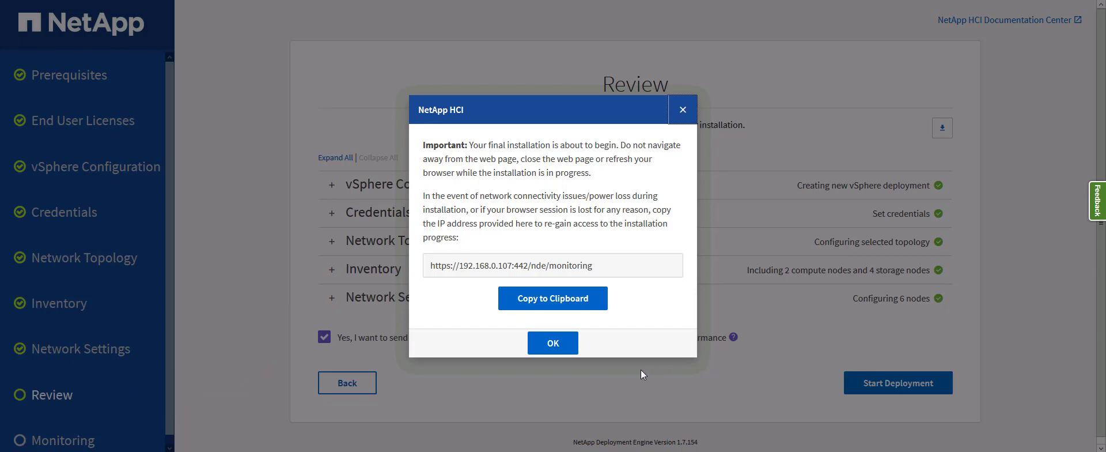
left_click(566, 344)
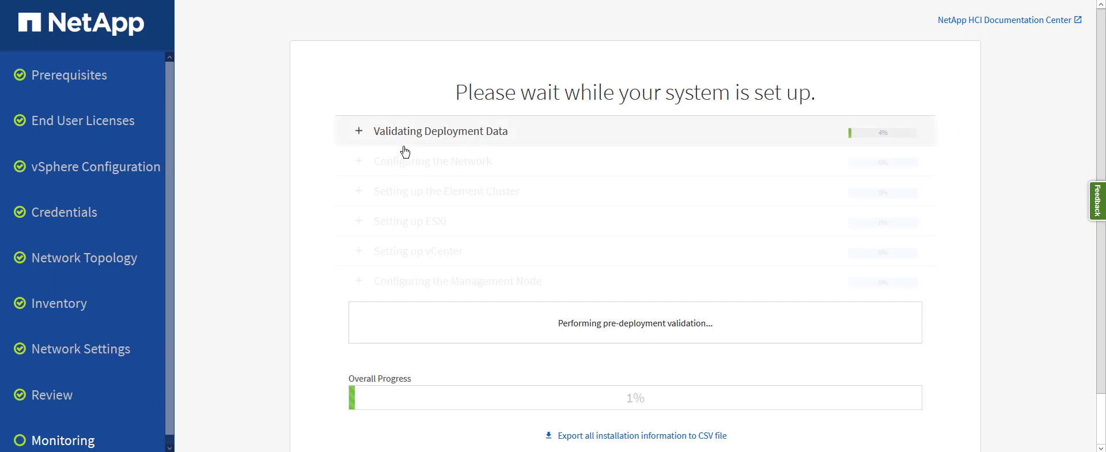
Examine the deployment progress details for validating deployment data, setting up ESXi, and configuring the management node
left_click(359, 132)
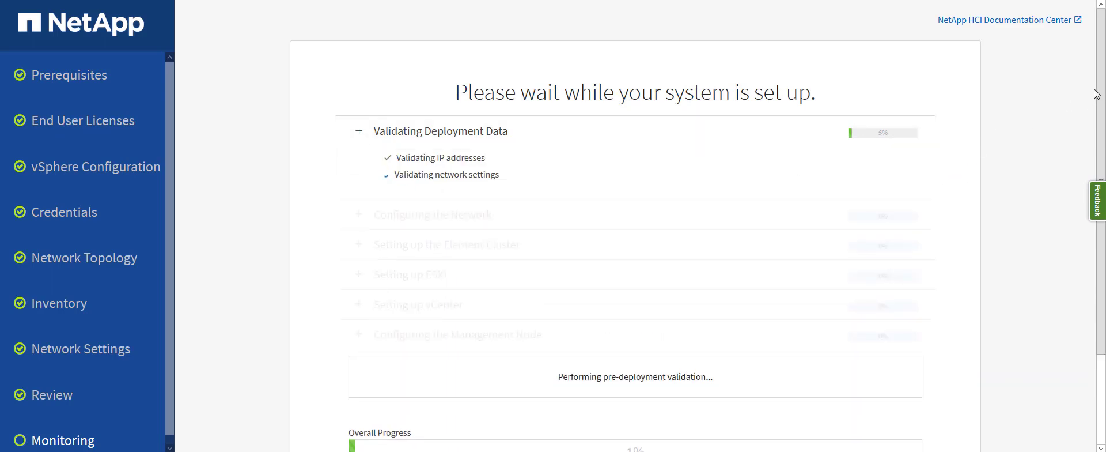
left_click_drag(1098, 88, 1098, 97)
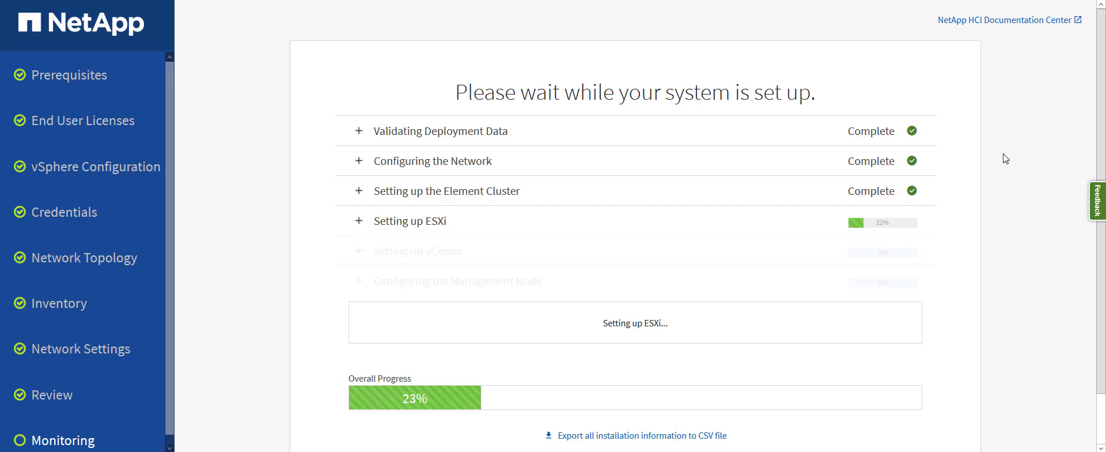
left_click(358, 224)
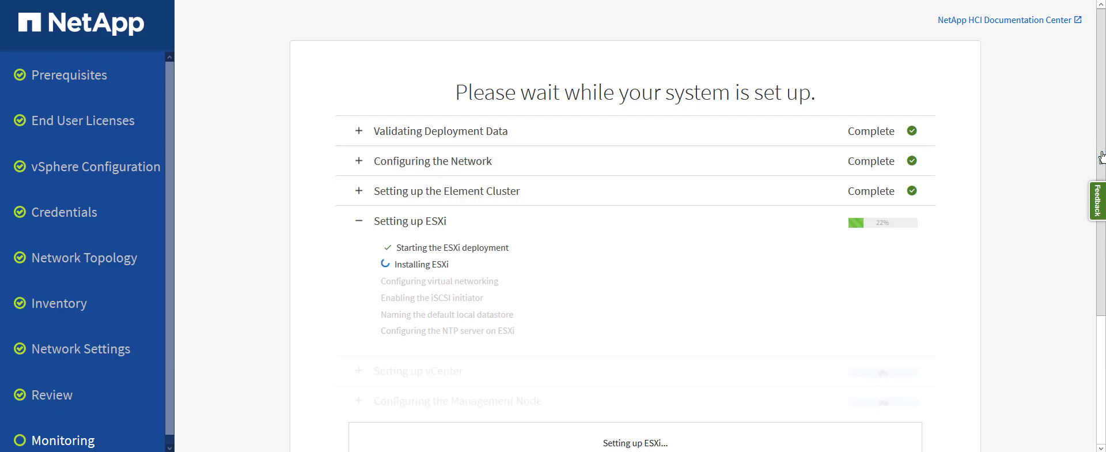
left_click_drag(1101, 156, 1101, 200)
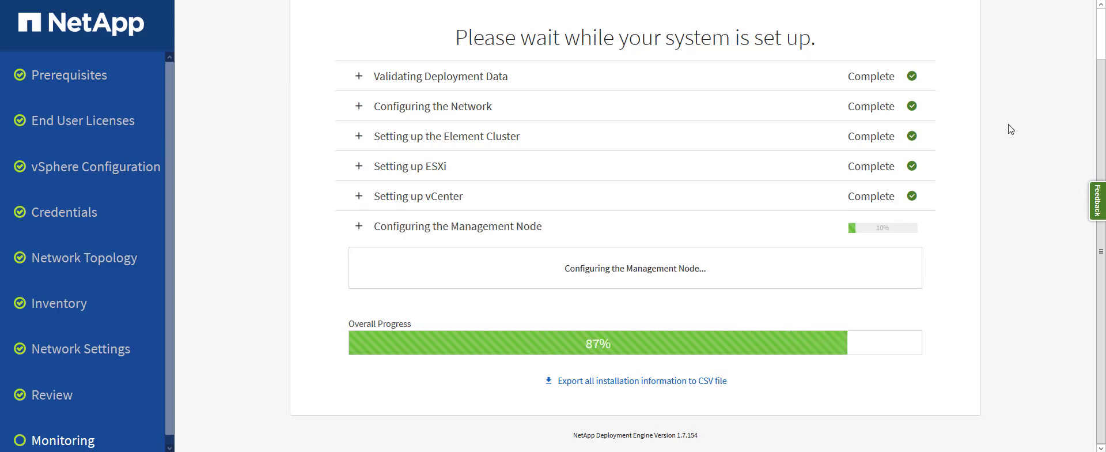
left_click(360, 228)
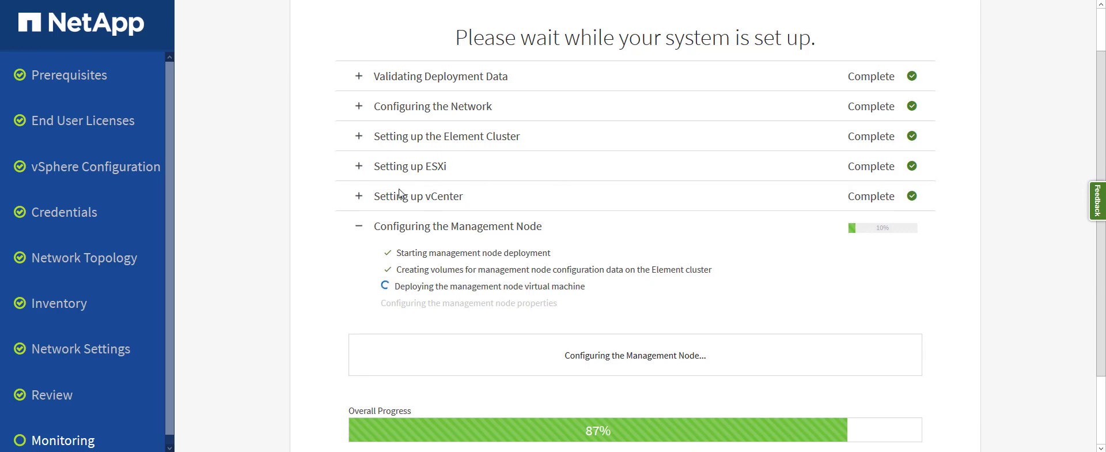
left_click(357, 227)
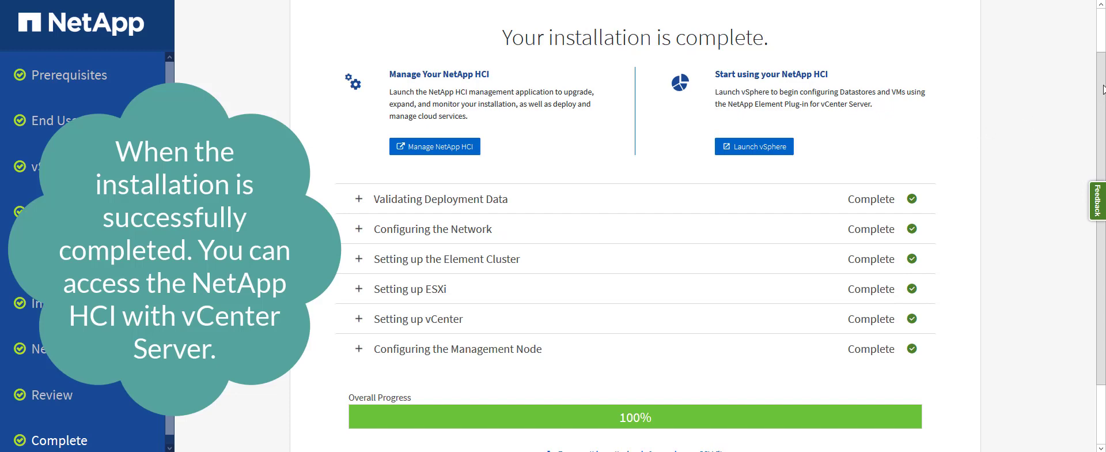
Launch vSphere from the completed installation and accept the certificate risk for vc1.demo.netapp.com
left_click_drag(1101, 137, 1101, 195)
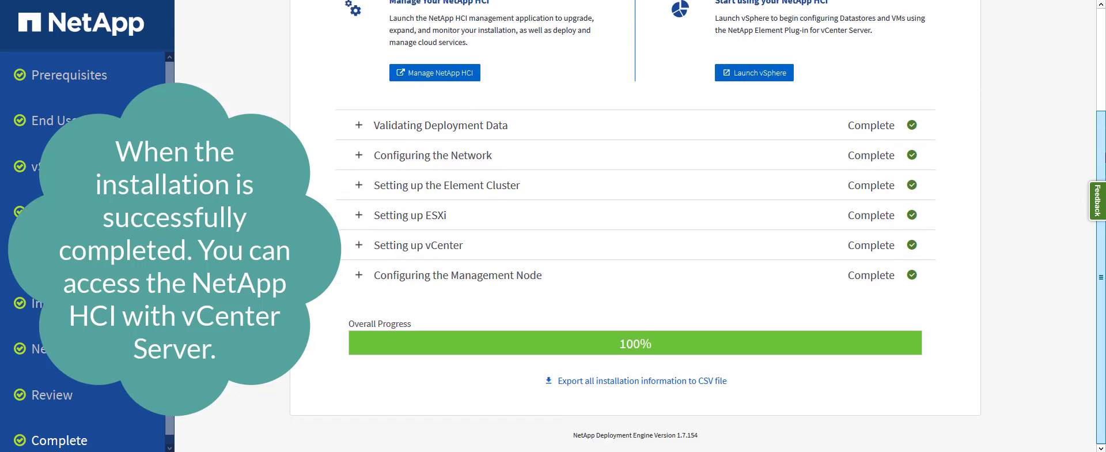
left_click_drag(1102, 94, 1102, 63)
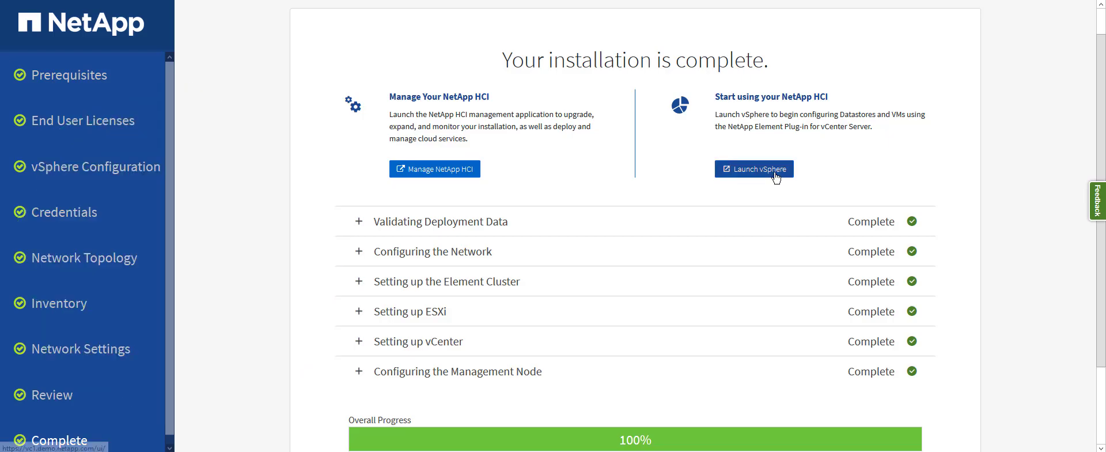
left_click(775, 172)
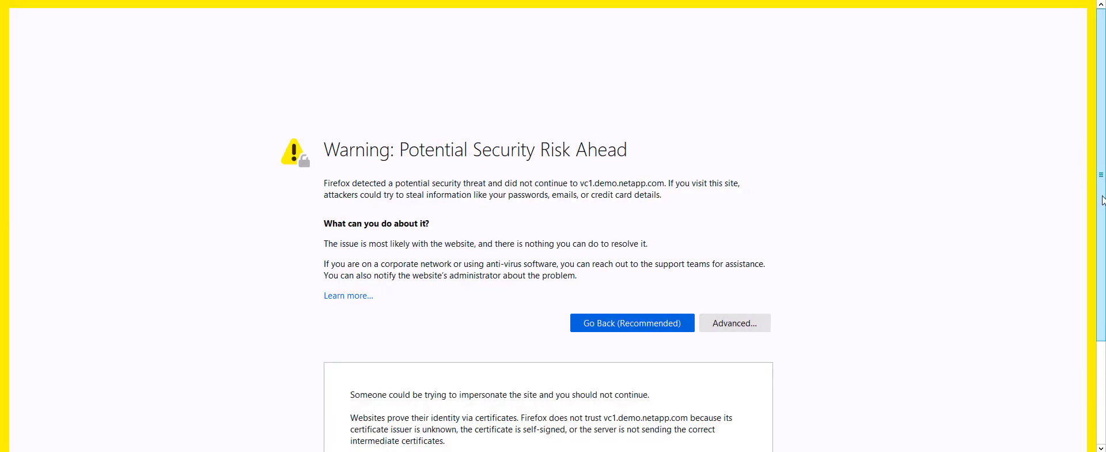
scroll(1101, 340, "down", 2)
scroll(1101, 340, "down", 1)
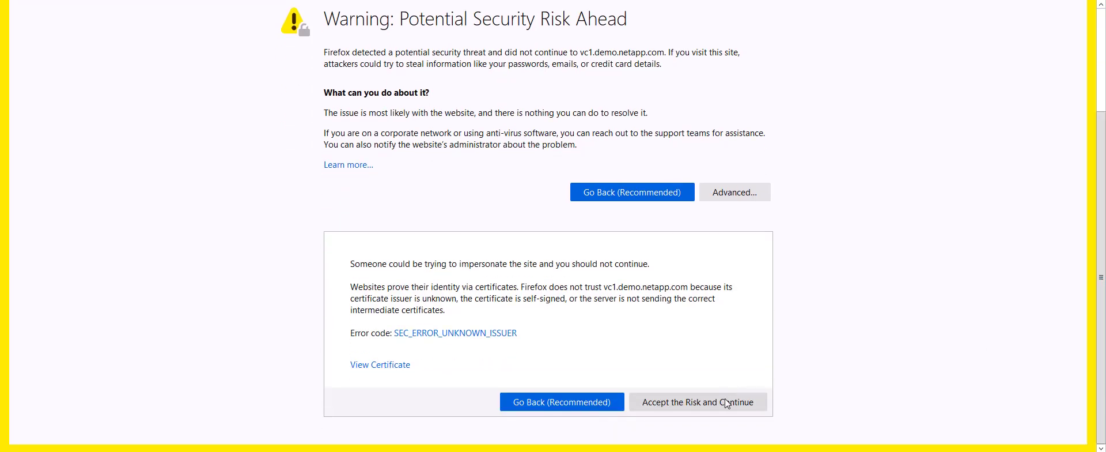
left_click(698, 401)
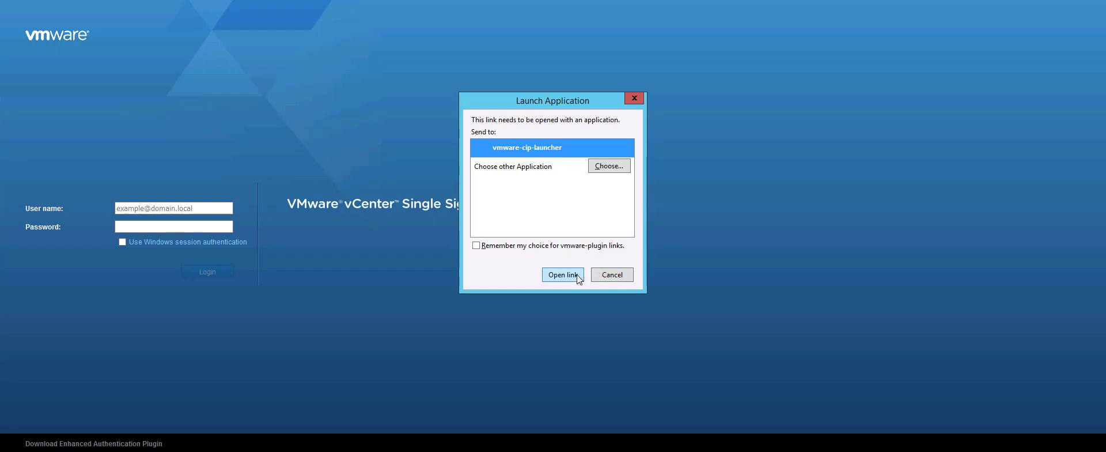
Open the plugin link with vmware-cip-launcher and sign in to vCenter with the administrator user name and password
left_click(576, 274)
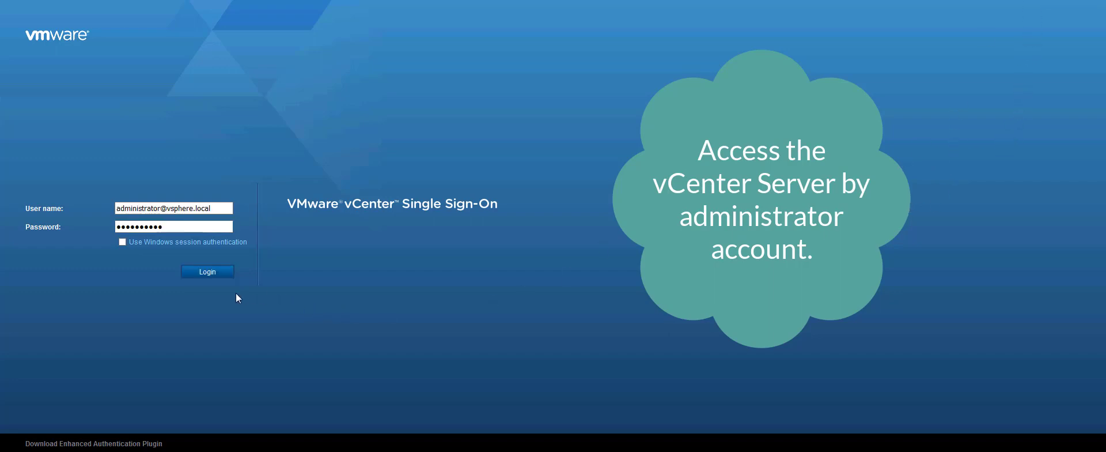
left_click(216, 275)
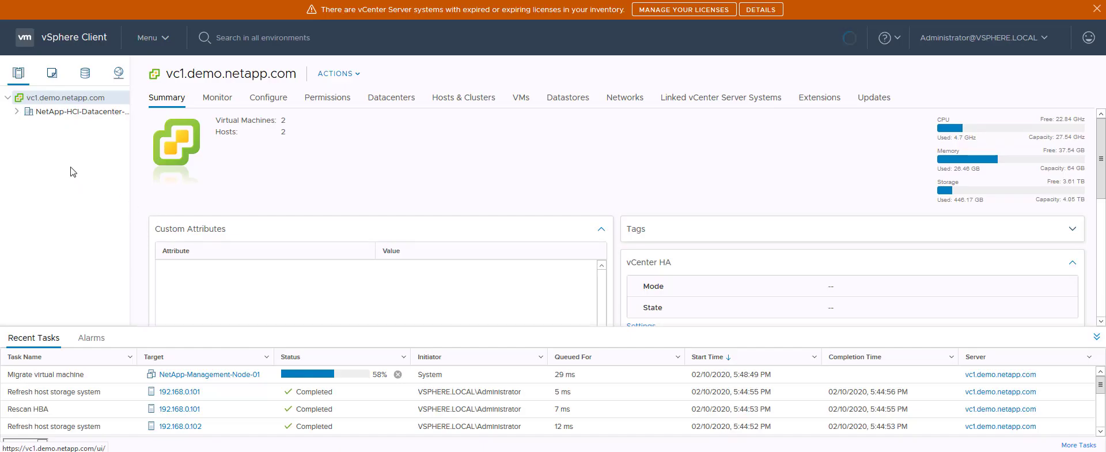
Expand the NetApp HCI datacenter in the inventory, dismiss the license warning, and show the summary of NetApp-HCI-Cluster-01
left_click(17, 112)
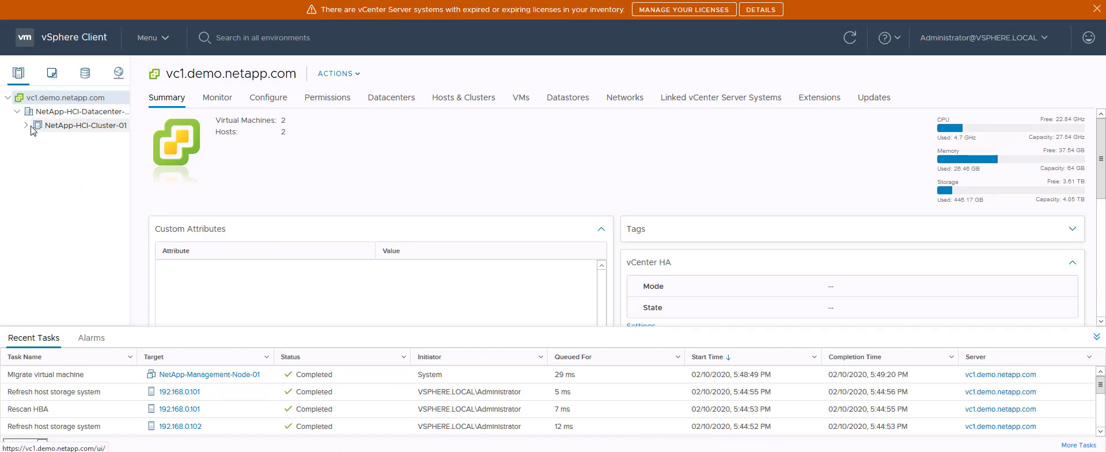
left_click(1096, 9)
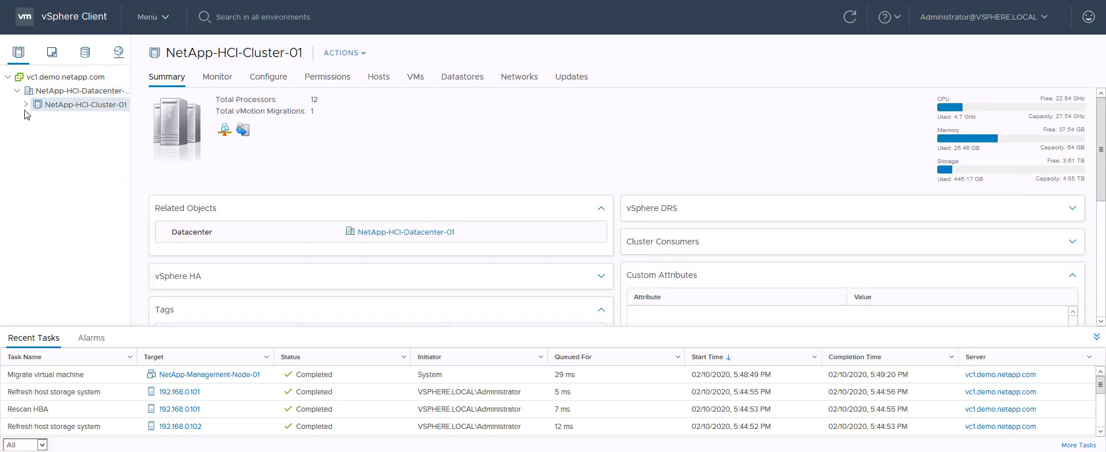
View the clusters in NetApp Element Configuration and the reporting overview in NetApp Element Management
left_click(167, 20)
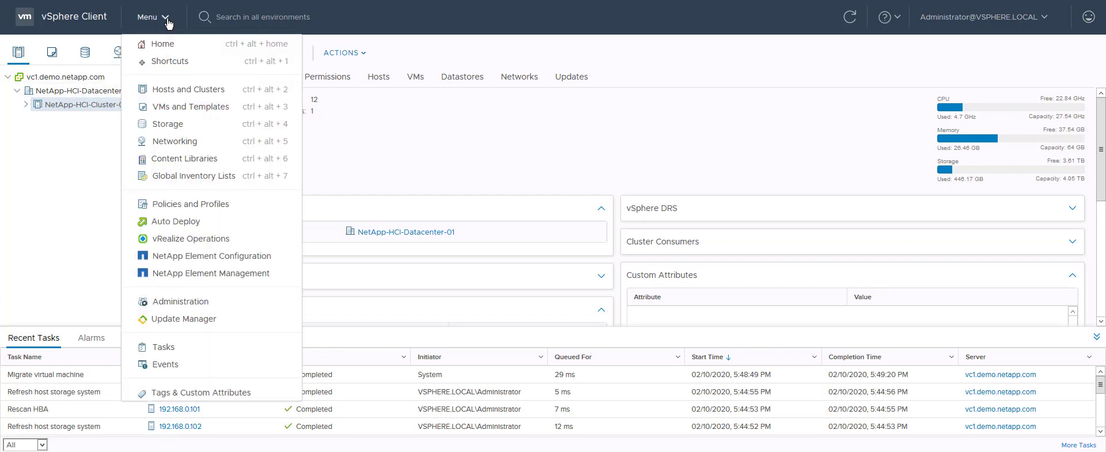
left_click(198, 258)
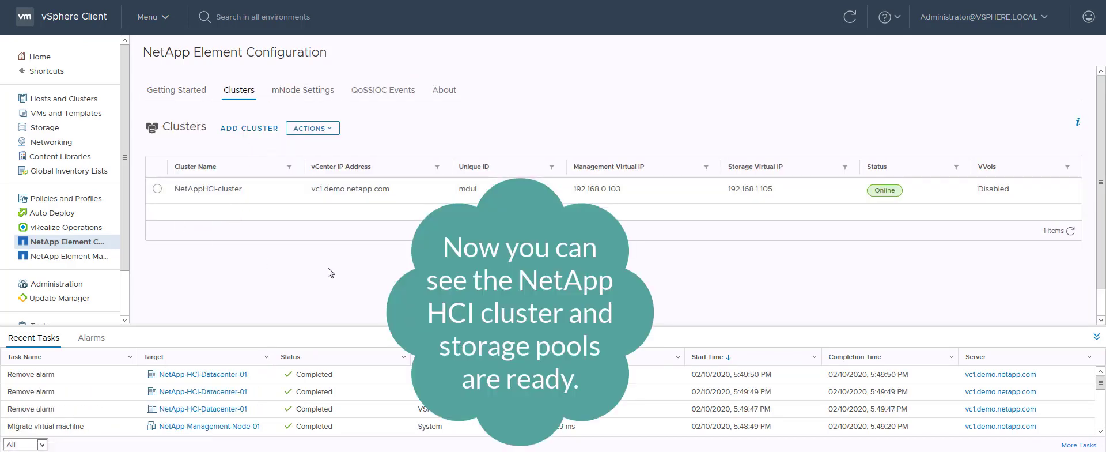
left_click(82, 257)
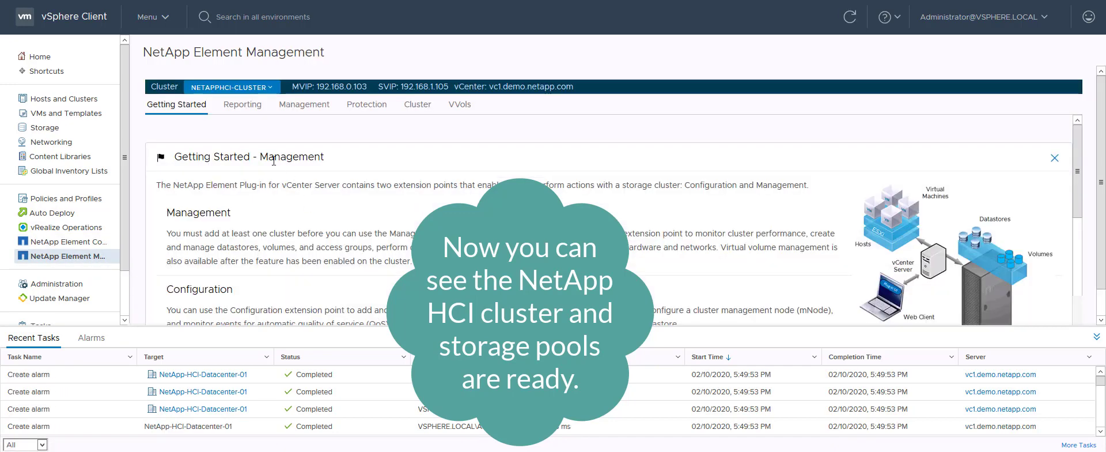
left_click(238, 110)
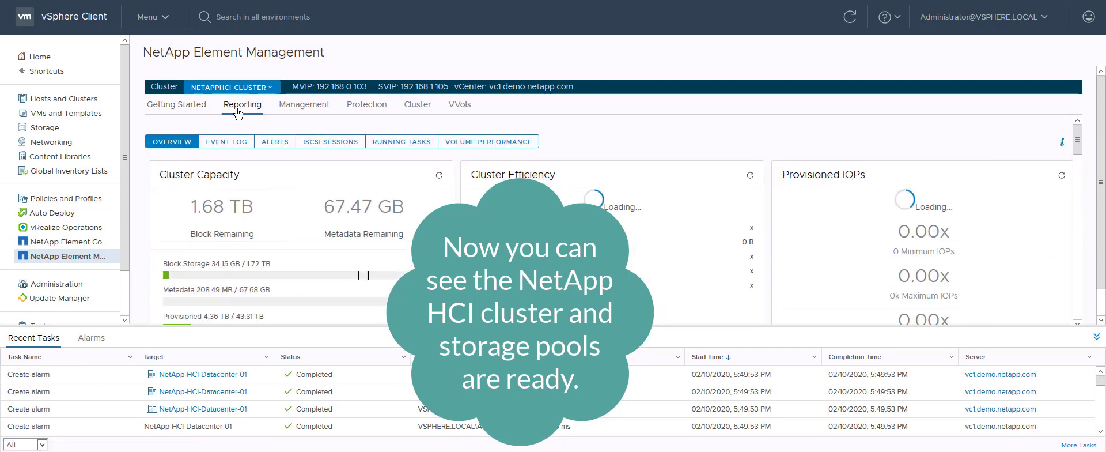